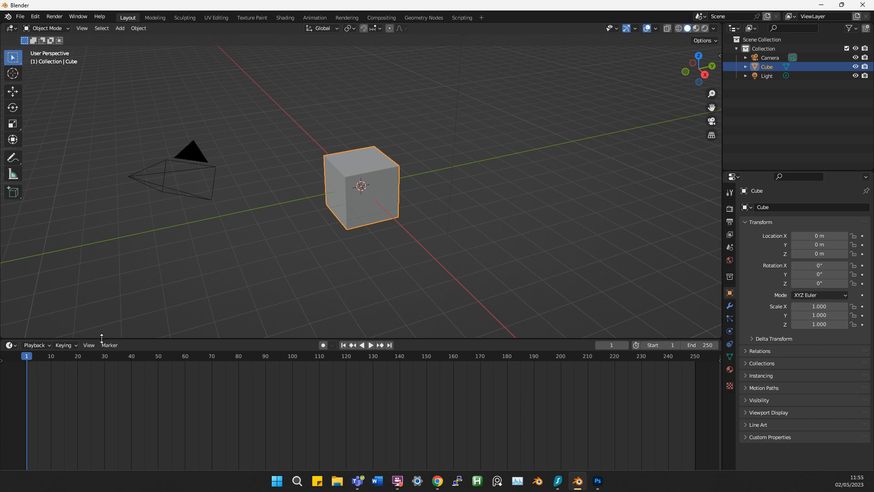
- Split the timeline area horizontally, switch the lower part to the Graph Editor and enlarge it
drag(3, 341, 13, 379)
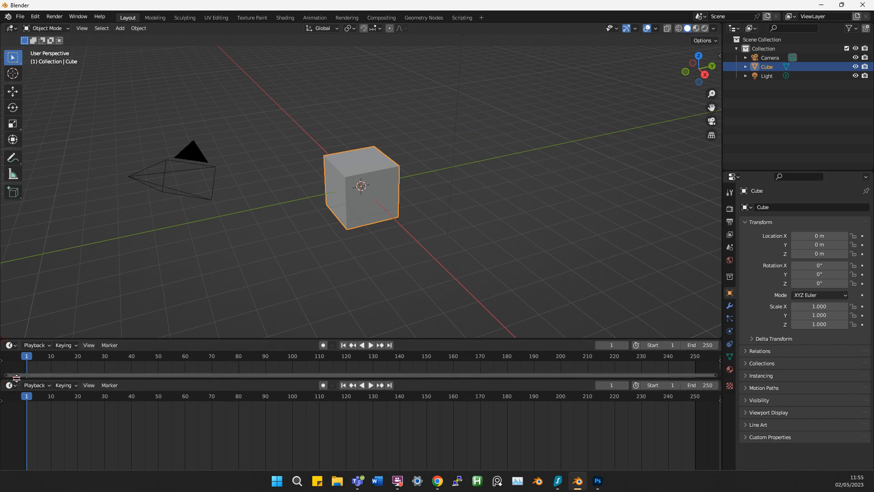
click(10, 386)
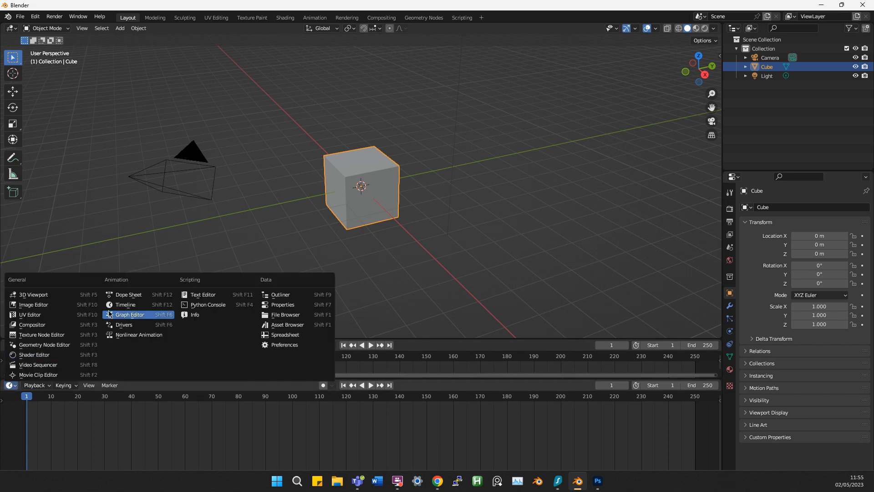
click(125, 314)
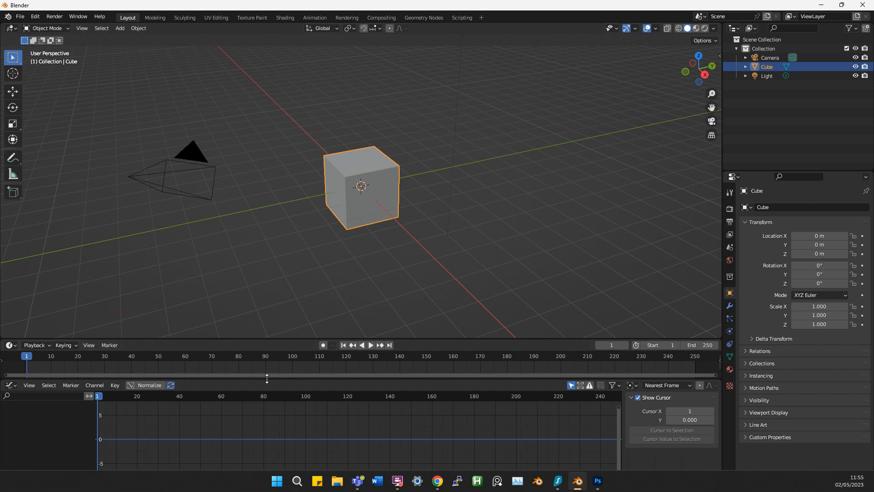
drag(267, 378, 262, 351)
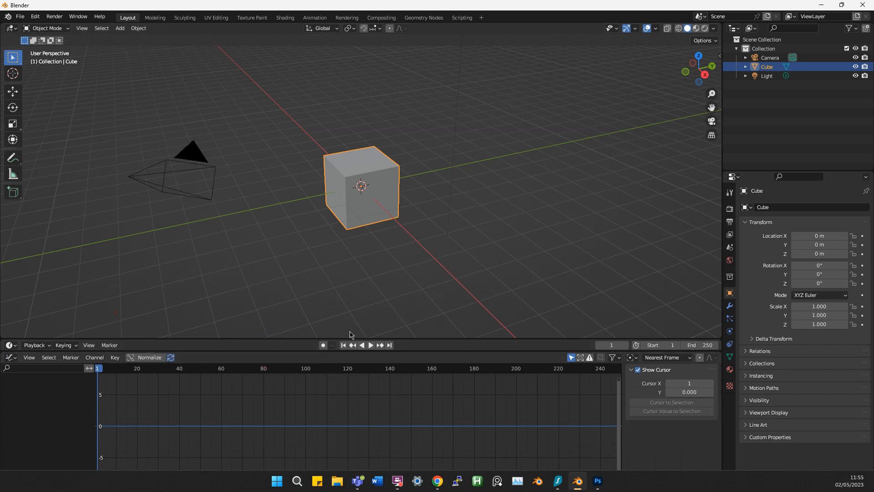
- Insert a Location, Rotation & Scale keyframe for the cube at frame 1
middle_drag(381, 265, 360, 198)
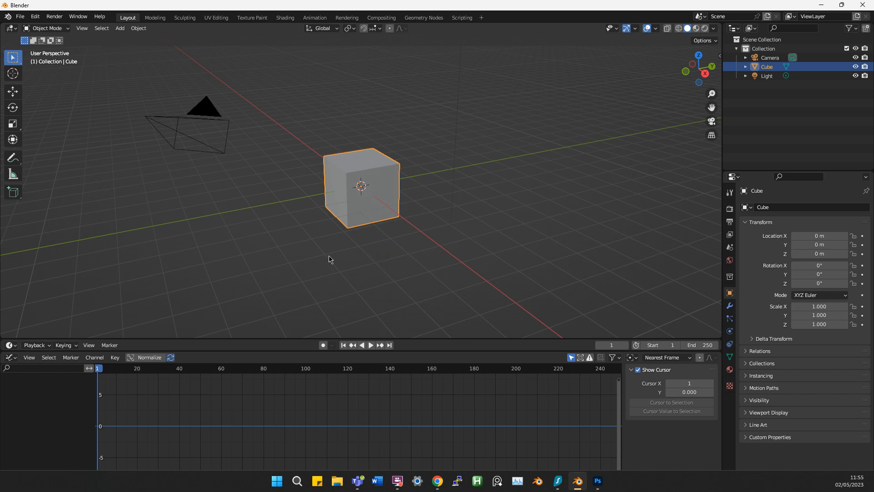
key(i)
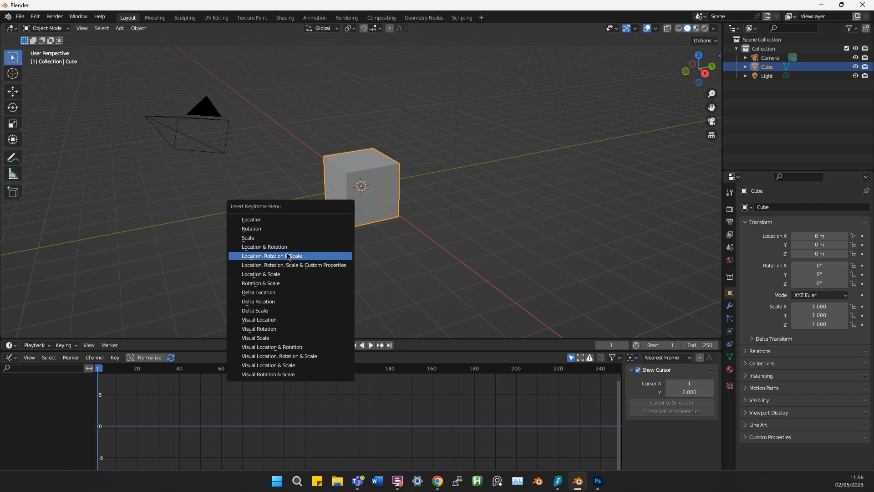
click(312, 258)
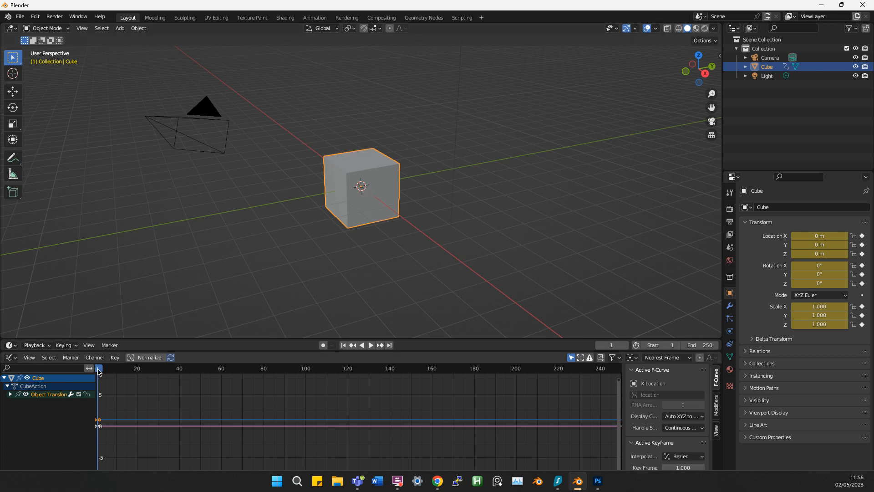
- Move the playhead to frame 12 and set the animation's end frame to 50
key(space)
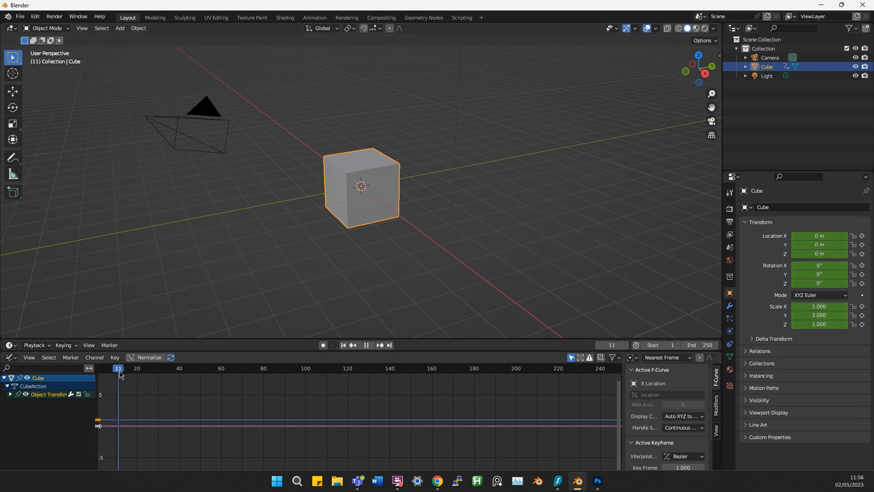
drag(122, 371, 120, 373)
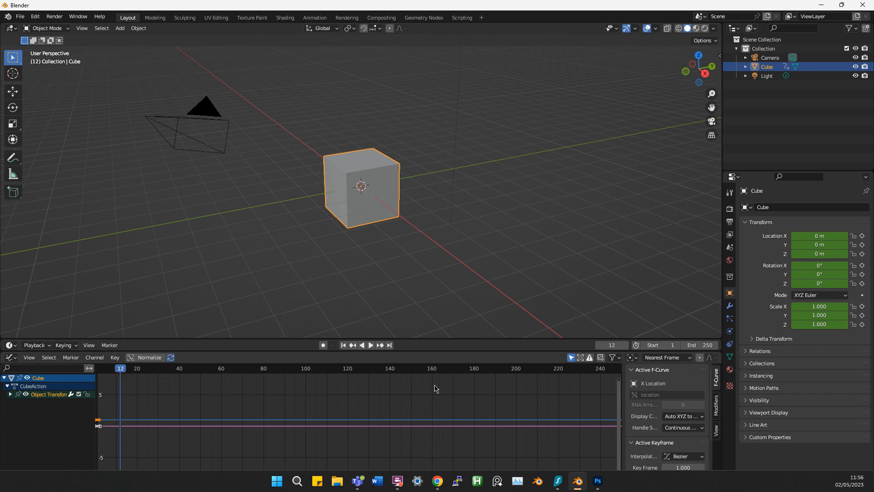
click(703, 346)
text(50)
key(Return)
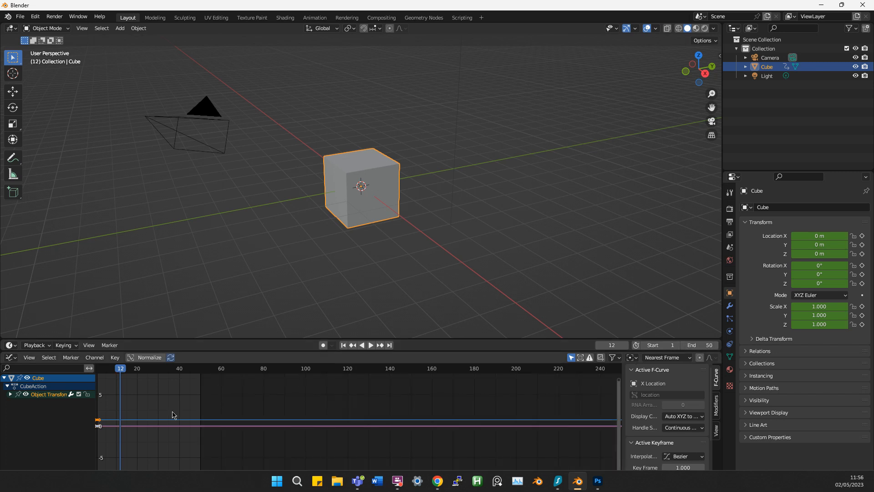
key(Home)
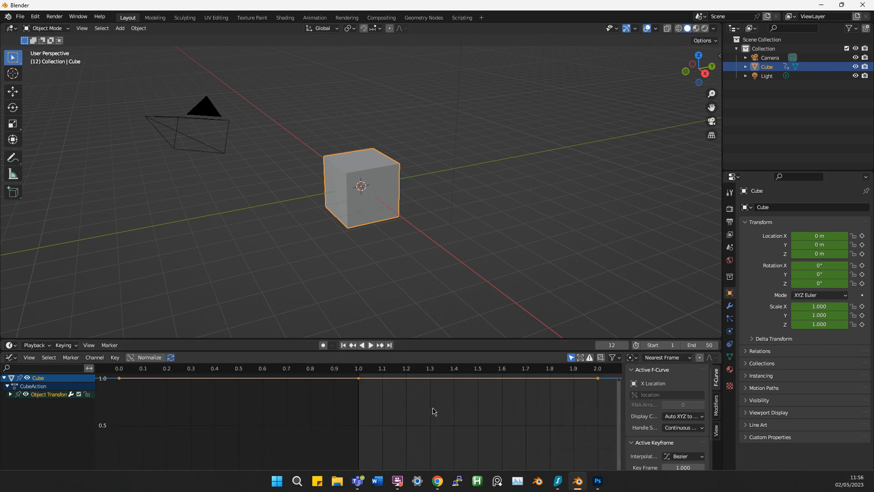
scroll(501, 413, down, 10)
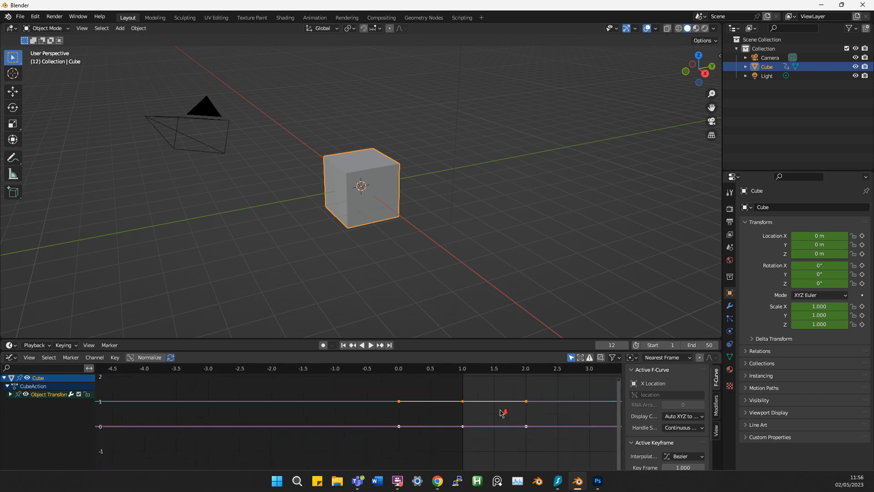
scroll(500, 413, down, 5)
middle_drag(500, 412, 346, 418)
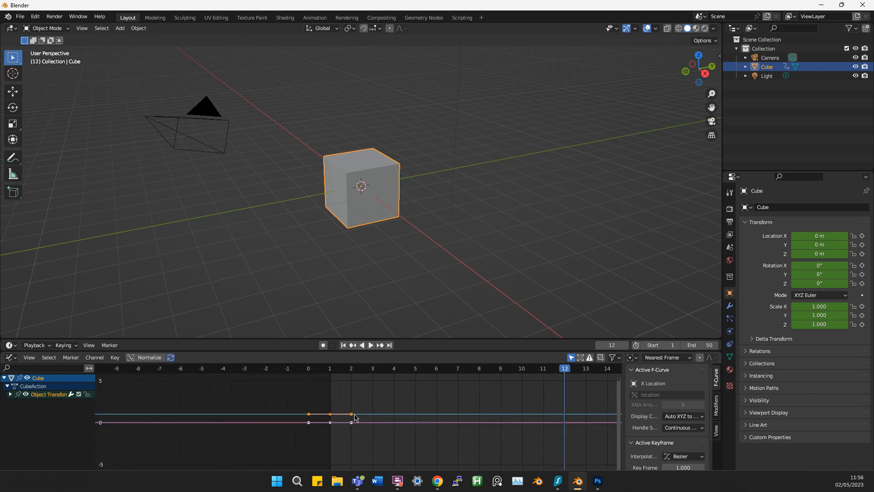
middle_drag(459, 406, 369, 407)
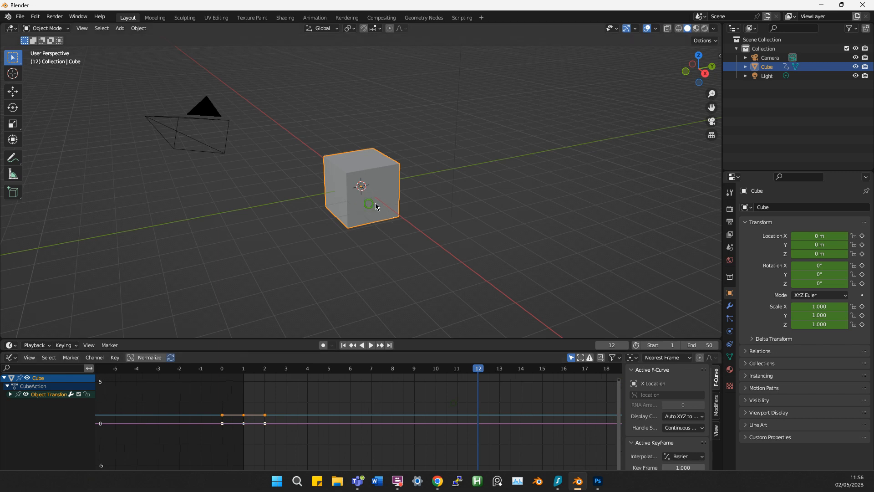
- In the front view, move the cube up along Z to about 1.002 m so its base rests on the ground line
mouse_move(375, 203)
middle_down()
mouse_move(395, 191)
mouse_move(367, 199)
middle_up()
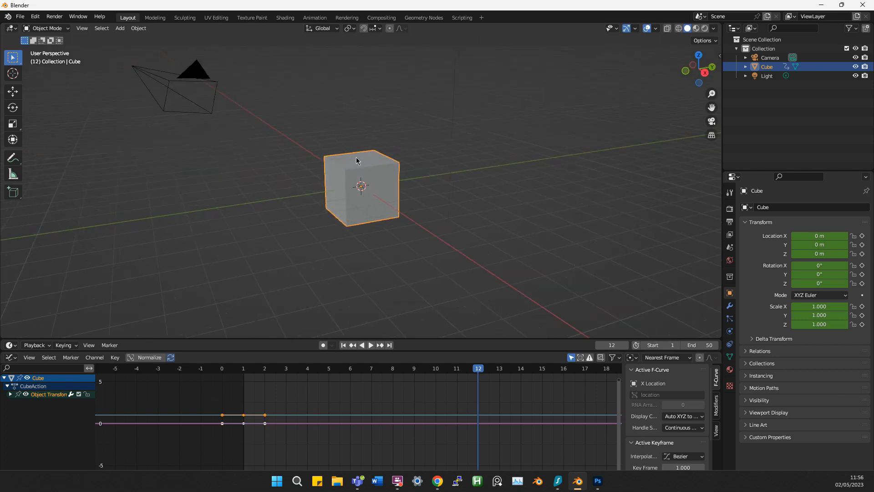
key(KP_1)
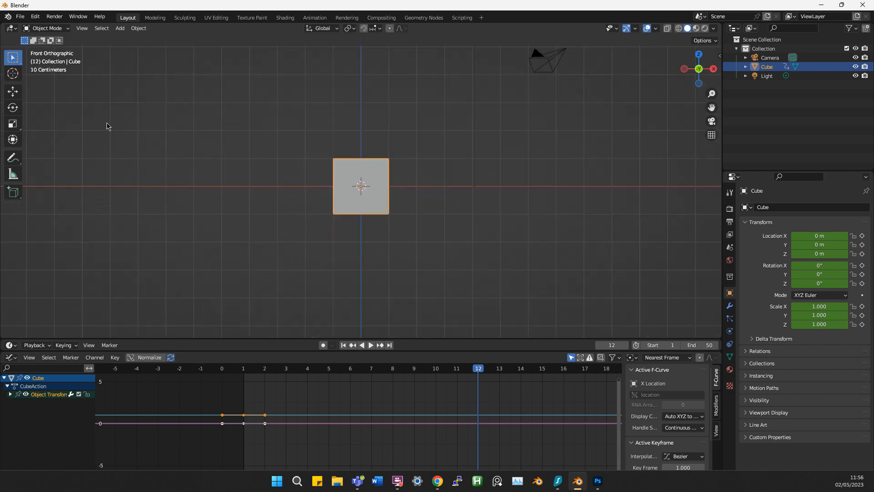
click(16, 94)
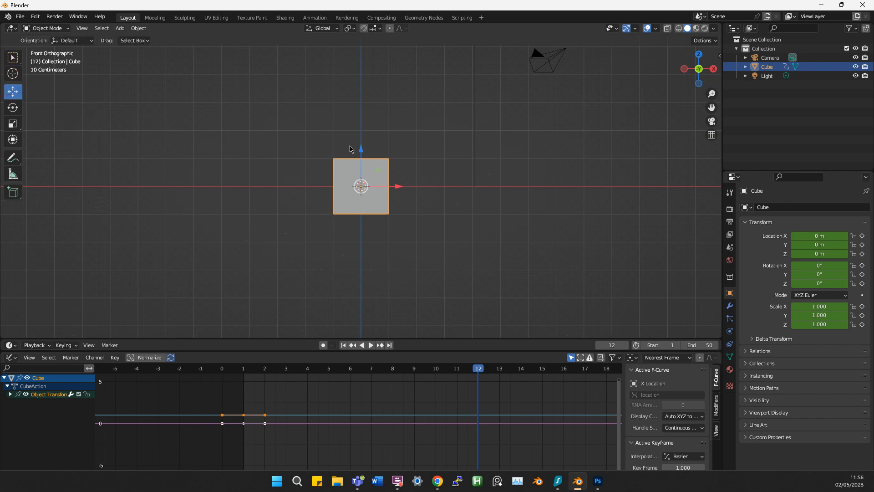
drag(362, 152, 364, 124)
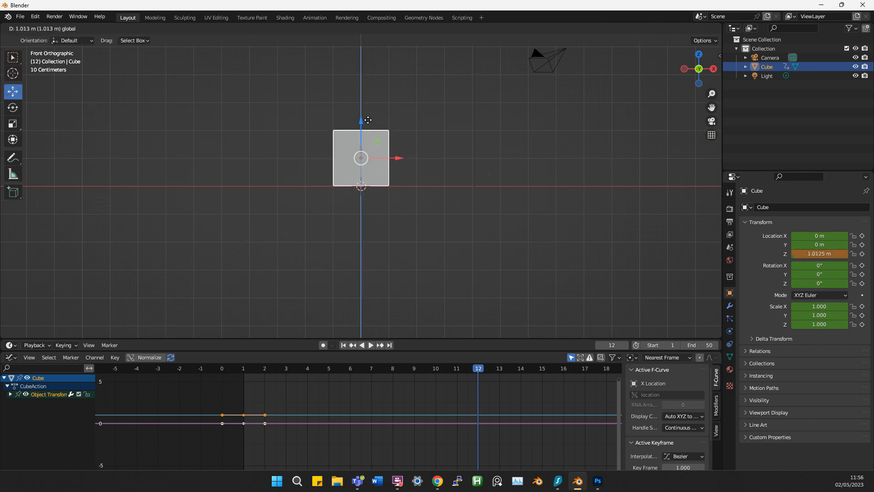
scroll(370, 170, up, 5)
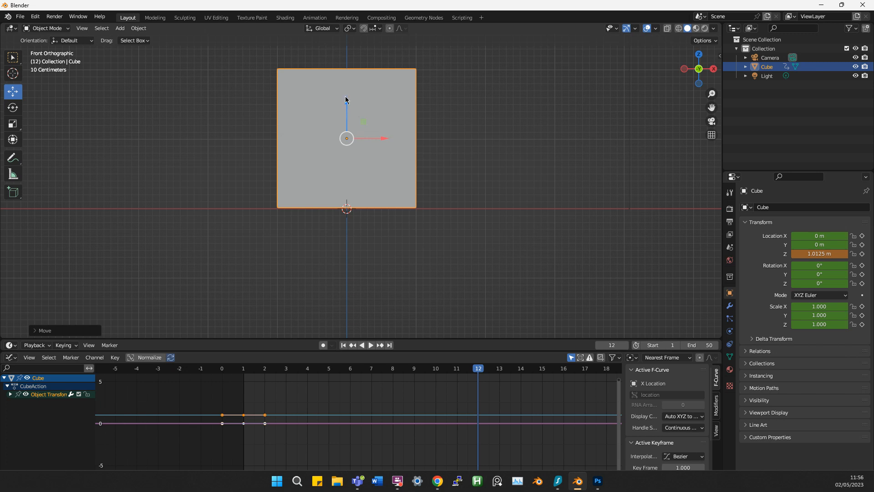
mouse_move(346, 101)
mouse_down()
mouse_move(344, 129)
mouse_move(346, 94)
mouse_move(344, 122)
mouse_move(347, 113)
mouse_up()
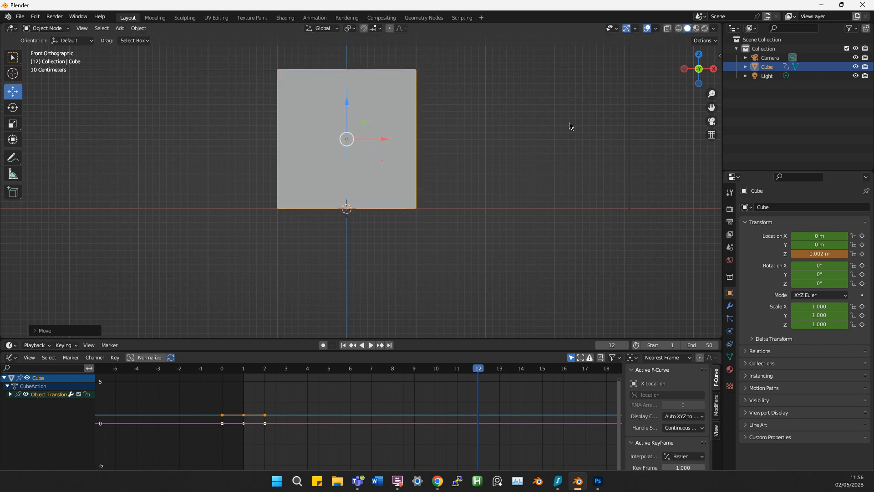
- Show the cube's transform values in the viewport and apply All Transforms to Deltas
key(n)
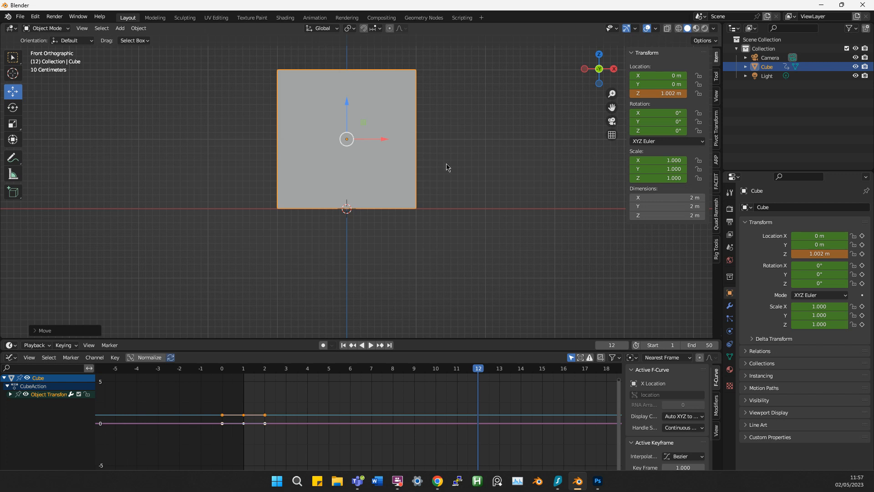
key(ctrl+a)
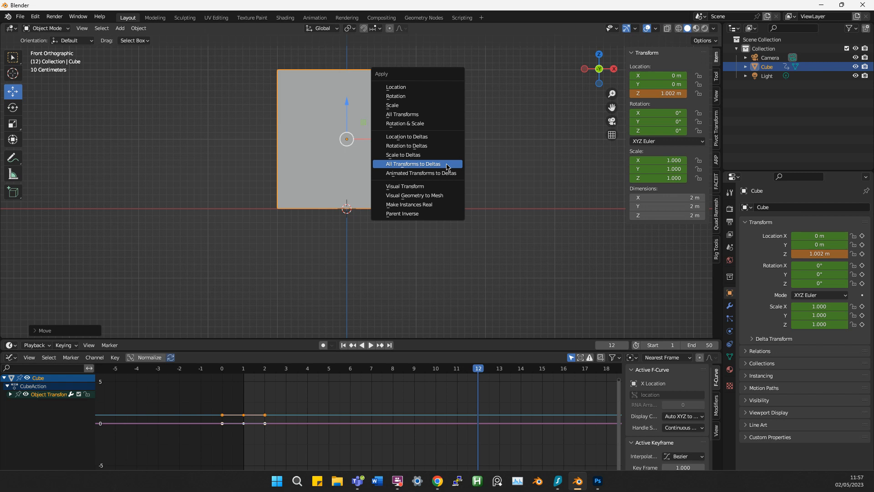
click(447, 165)
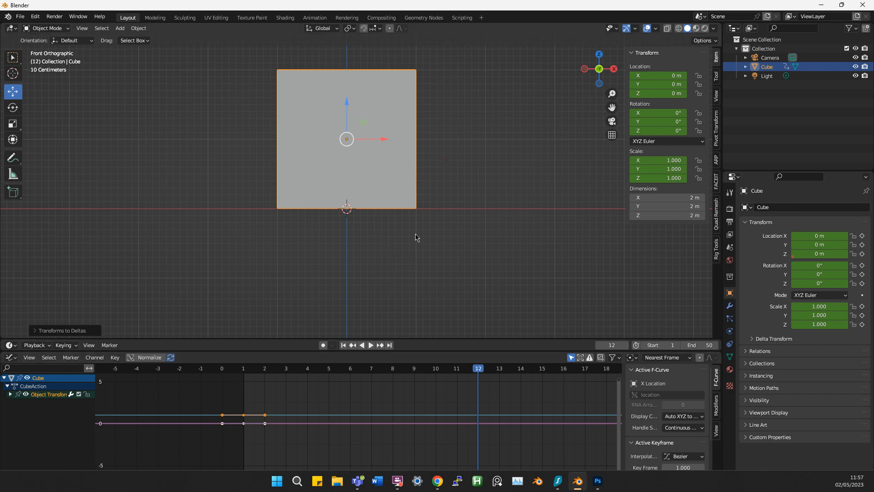
- Raise the cube to about 11.3 m on Z and insert a Location, Rotation & Scale keyframe at frame 12
middle_drag(454, 246, 402, 264)
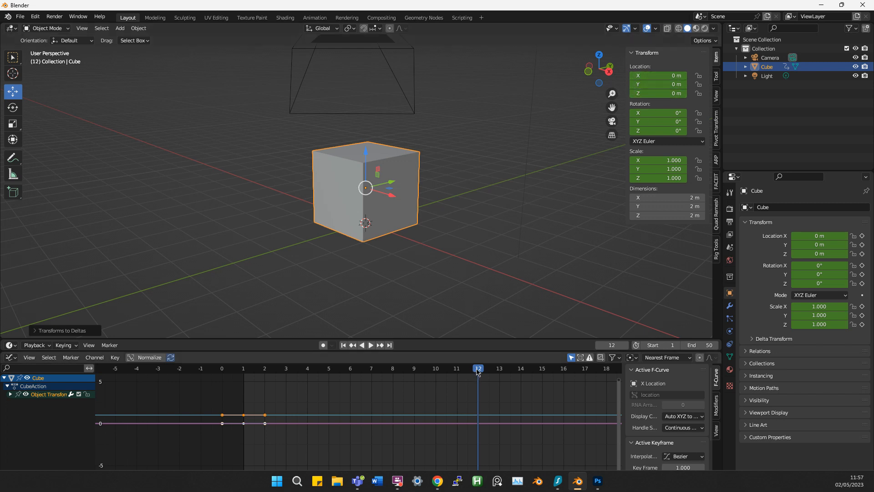
scroll(463, 228, down, 5)
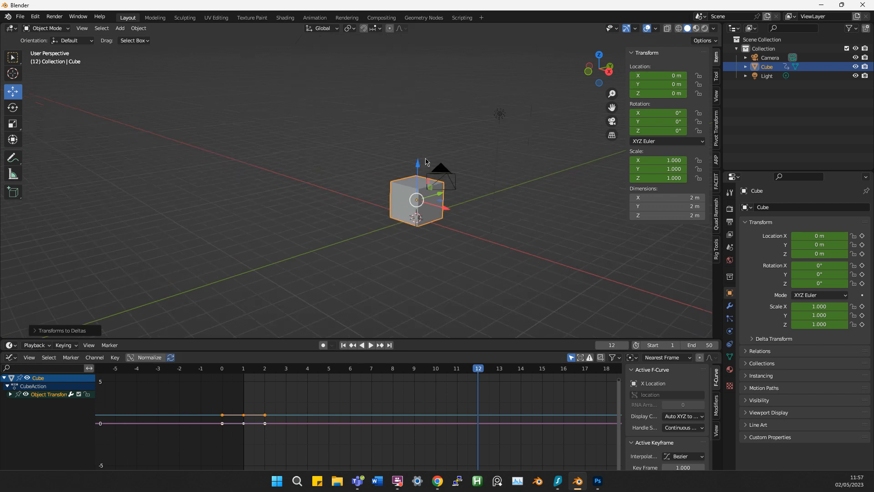
drag(414, 170, 435, 352)
scroll(433, 306, down, 5)
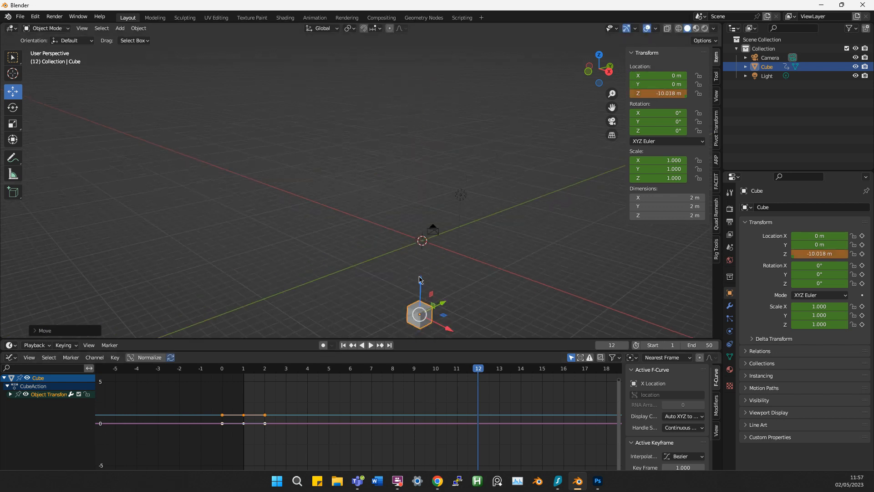
drag(420, 285, 424, 99)
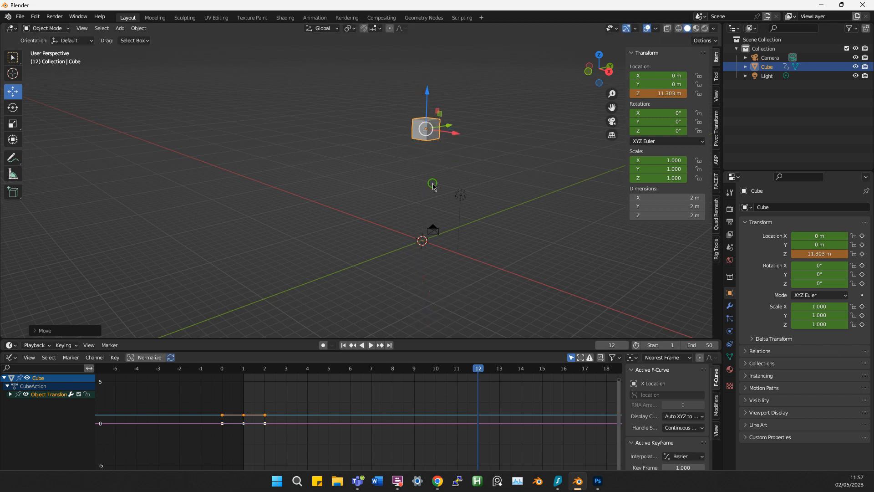
mouse_move(431, 182)
middle_down()
mouse_move(445, 170)
mouse_move(433, 181)
middle_up()
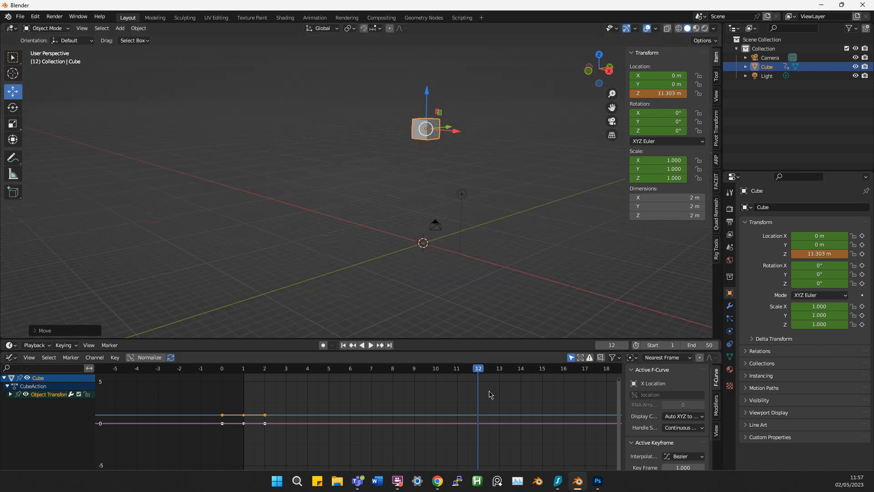
key(i)
click(383, 255)
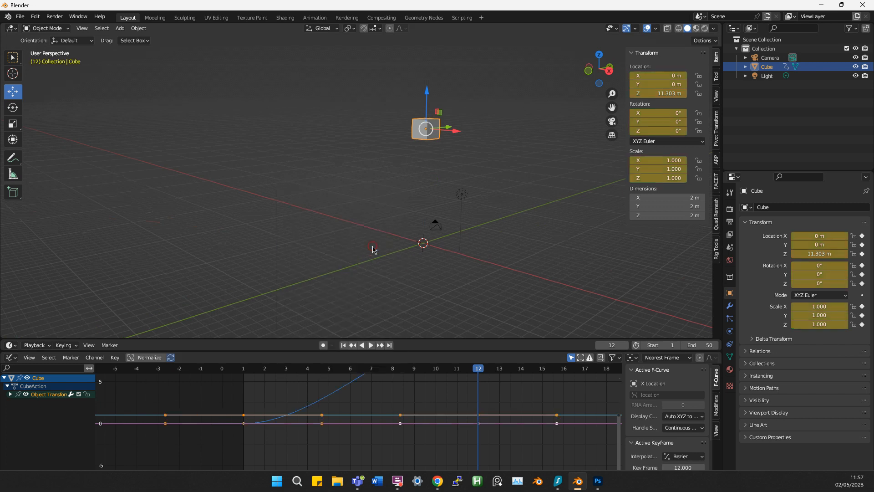
- Turn on automatic keyframing for the animation
scroll(422, 395, down, 4)
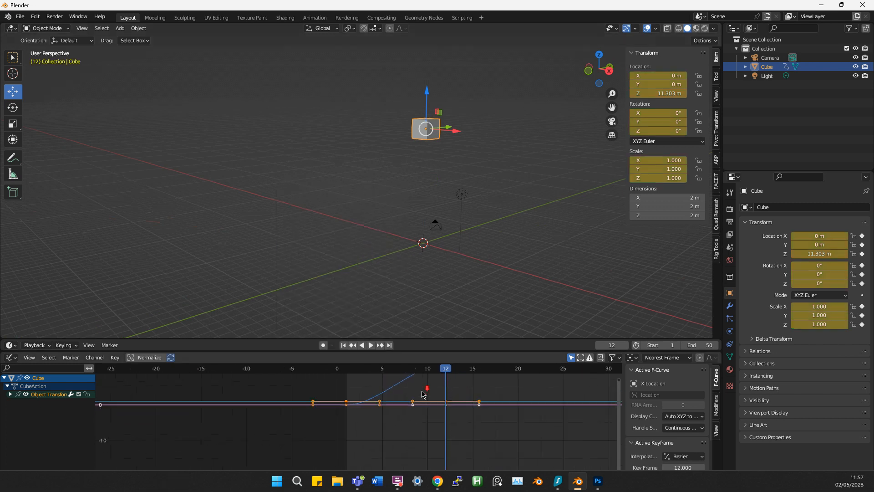
scroll(422, 394, down, 2)
click(322, 345)
- Delete the cube's keyframes at frame 12 in the Graph Editor
scroll(439, 414, down, 4)
click(502, 392)
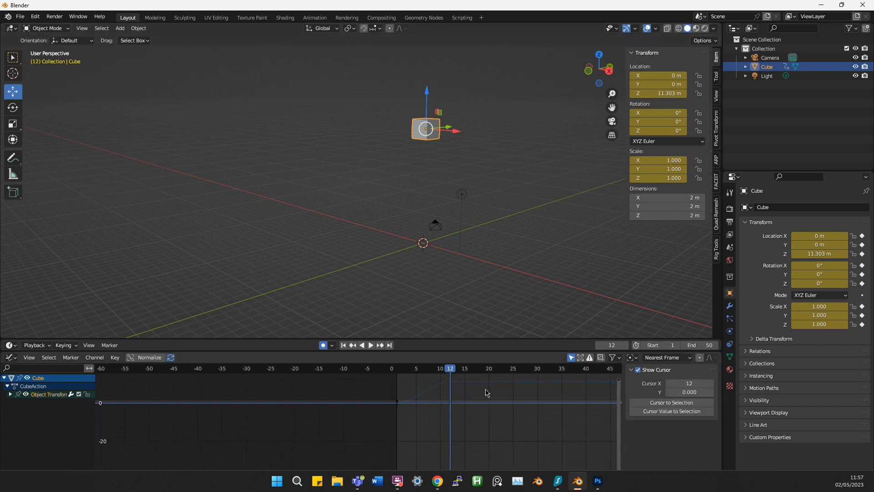
key(a)
key(Delete)
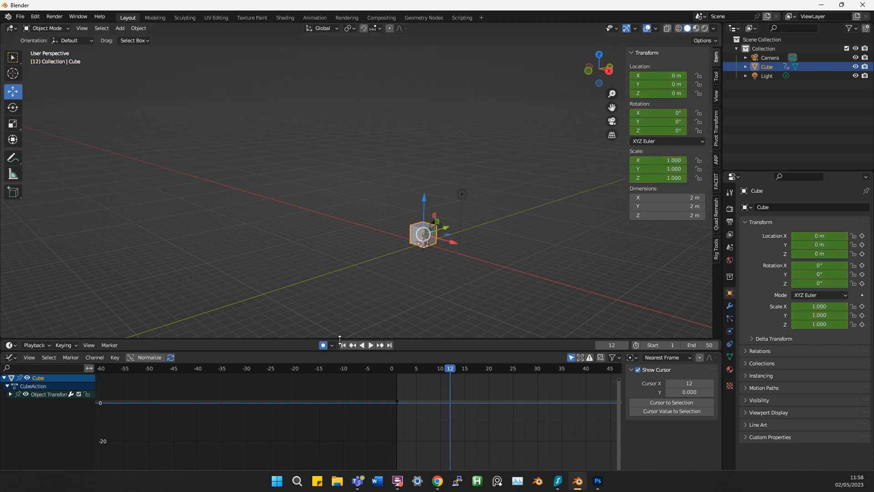
- Raise the cube to about 14.66 m on Z at frame 12 with auto keying and scrub back and forth to check the motion
drag(426, 200, 442, 59)
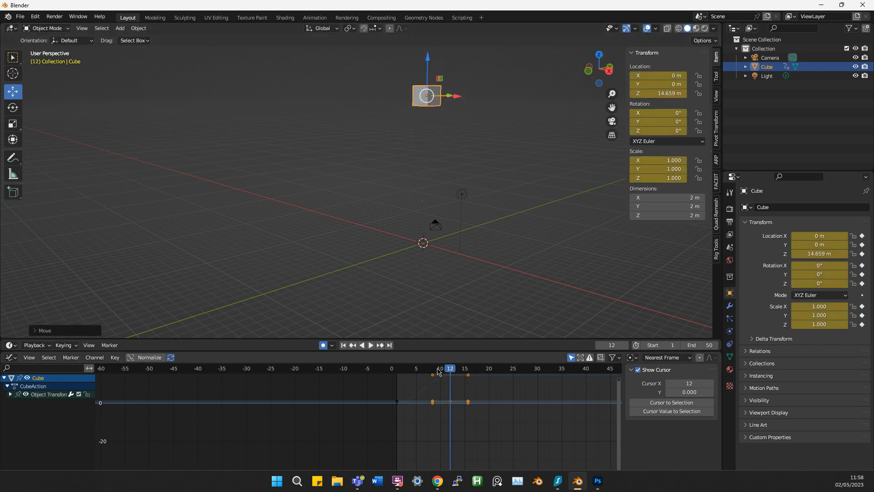
key(space)
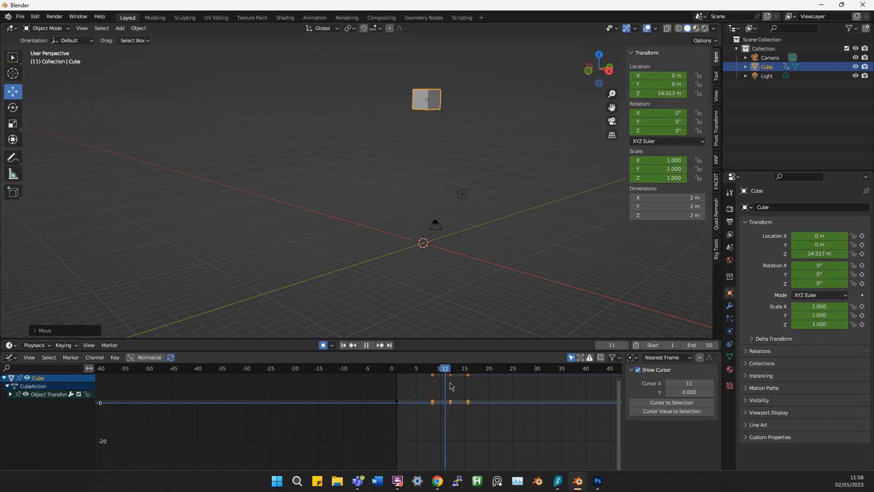
drag(451, 382, 451, 382)
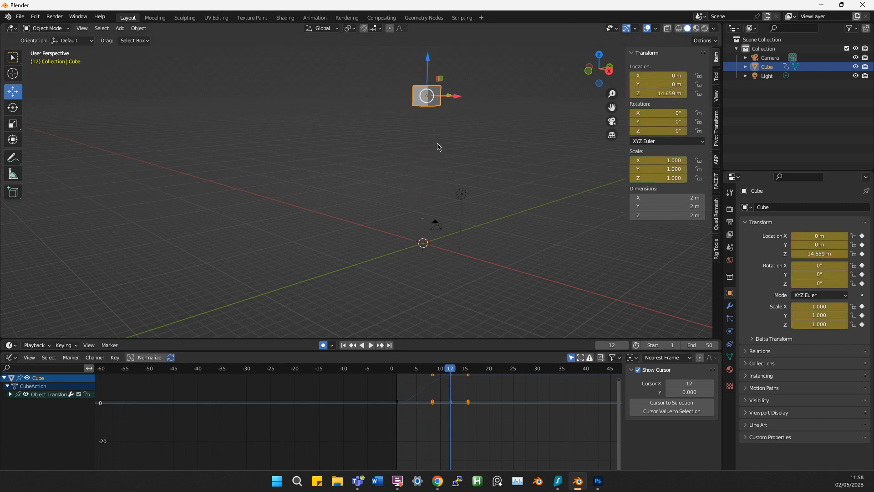
- Move the playhead to frame 24 and check the scene's frame rate in the output settings
shift+middle_drag(437, 144, 408, 185)
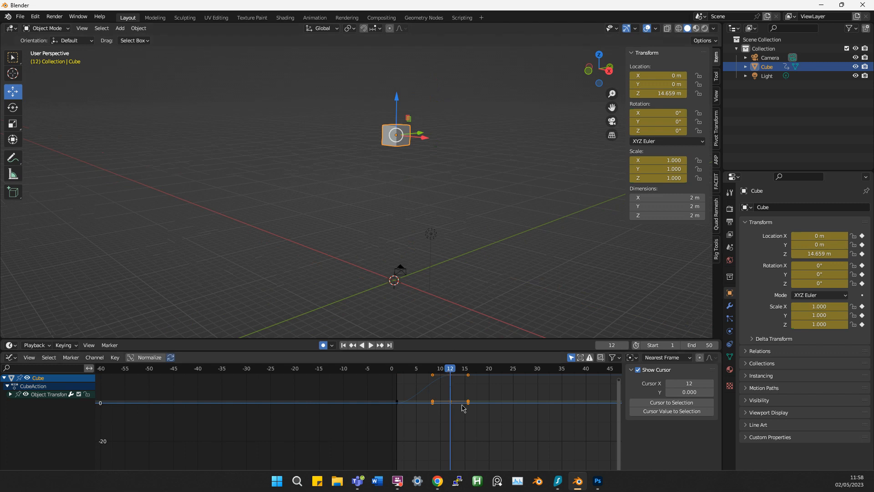
drag(450, 372, 509, 376)
click(730, 221)
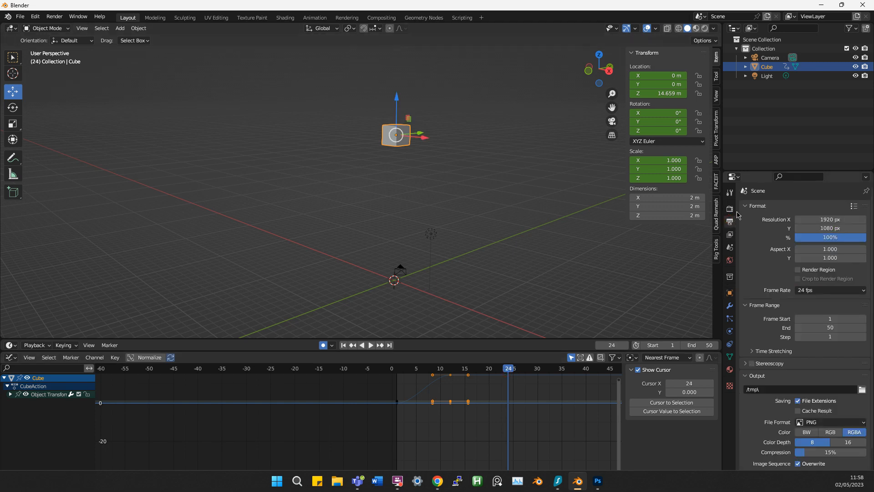
click(730, 293)
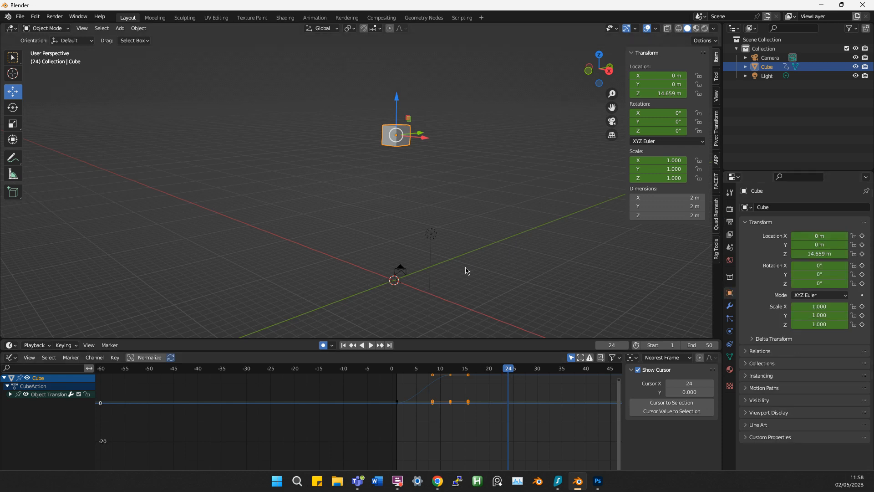
- Try pasting a copy of the cube's frame 1 keyframes at frame 24, and undo the paste
drag(402, 391, 392, 412)
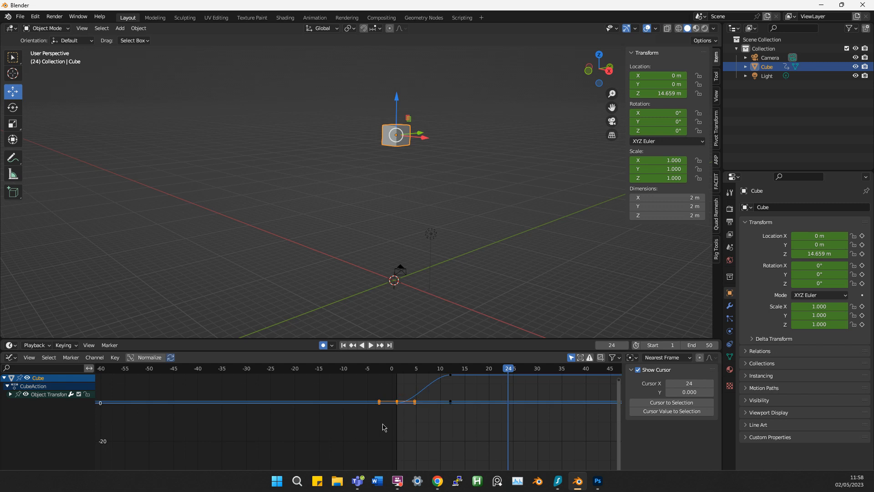
key(ctrl+v)
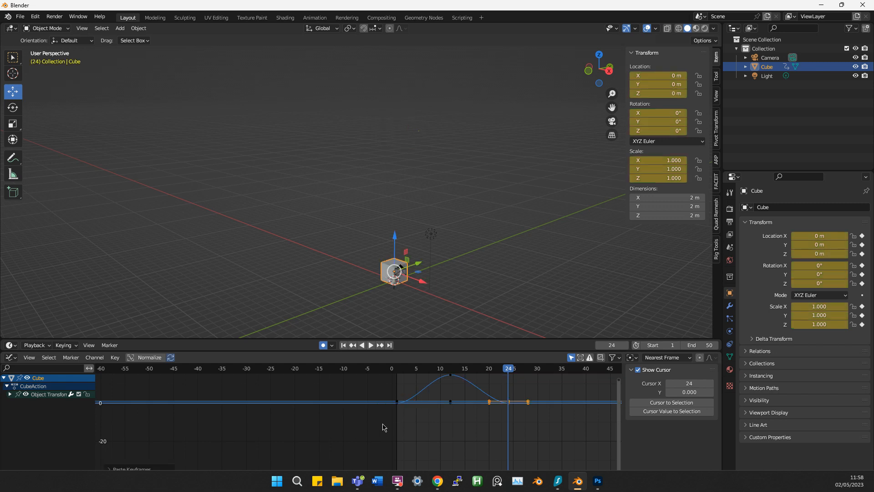
key(ctrl+z)
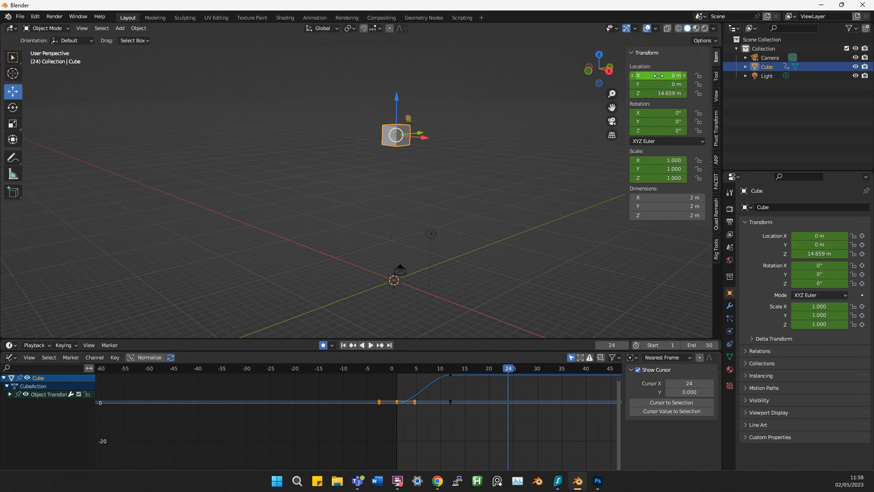
- Set the cube's X, Y and Z location to 0 m at frame 24 with auto keying
drag(657, 75, 614, 76)
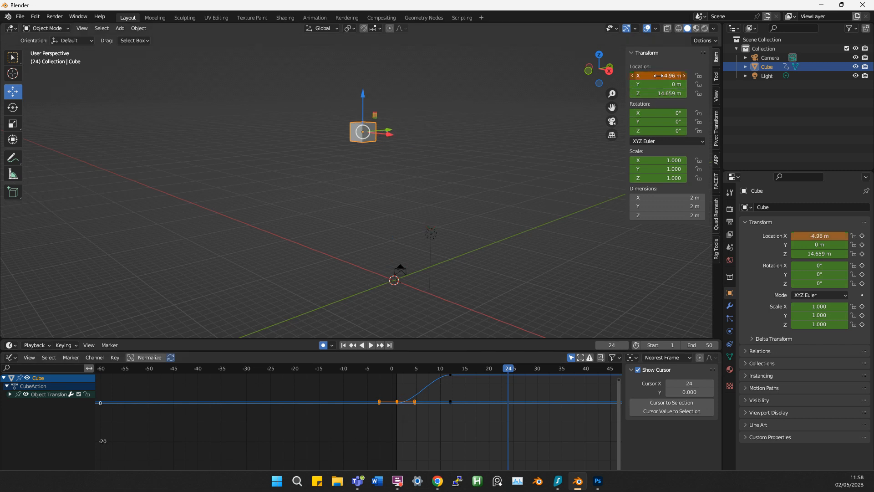
key(ctrl+z)
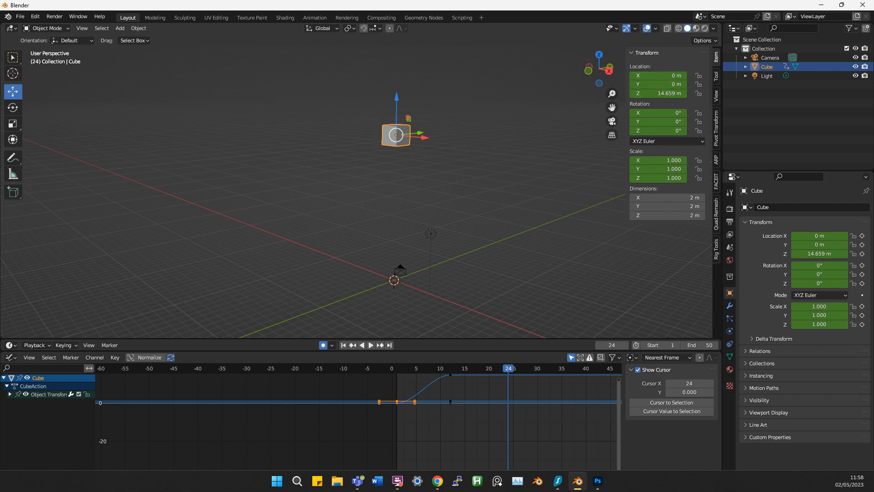
drag(656, 76, 649, 100)
key(Return)
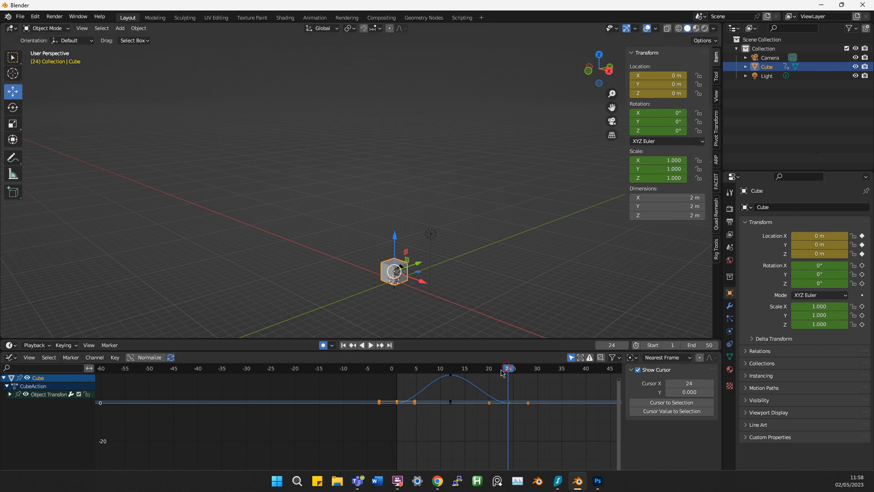
- Play the cube's up-and-down animation from the start and return to frame 1
drag(507, 369, 401, 403)
key(space)
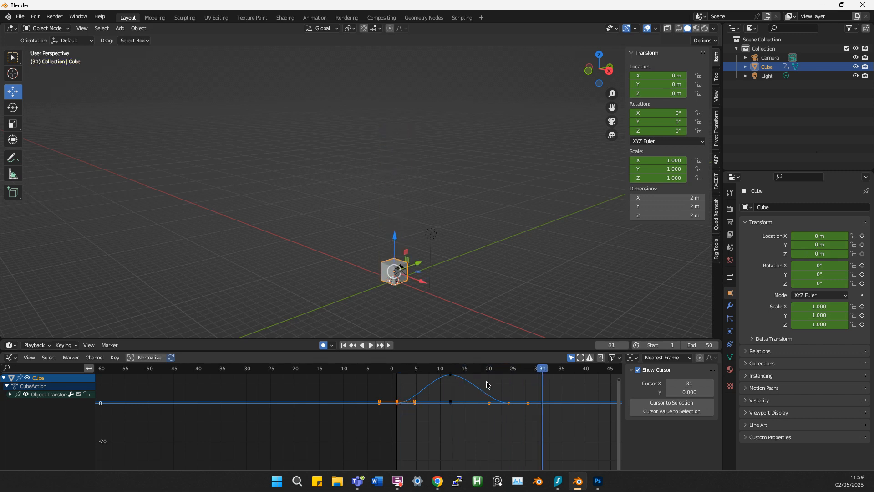
drag(548, 371, 397, 370)
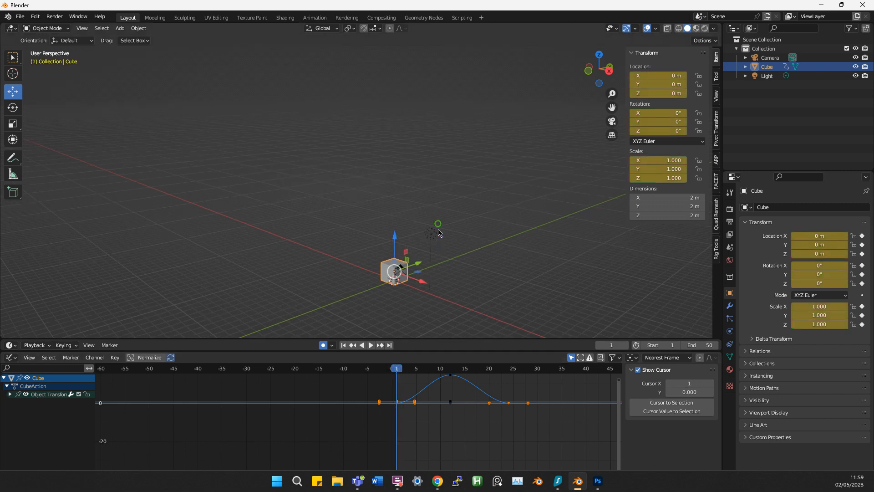
- View the cube up close and scrub between frames 1 and 11 to examine how its rise starts and slows
mouse_move(448, 275)
middle_down()
mouse_move(450, 244)
mouse_move(448, 275)
middle_up()
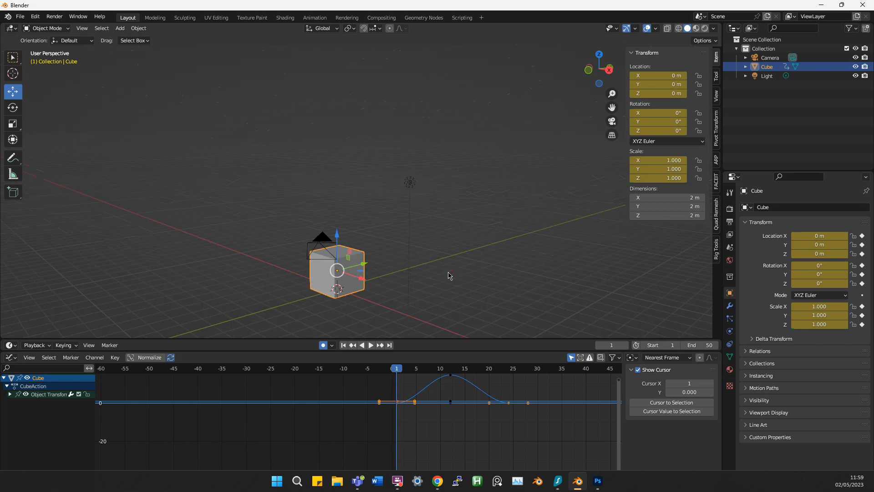
key(KP_Decimal)
scroll(447, 275, down, 6)
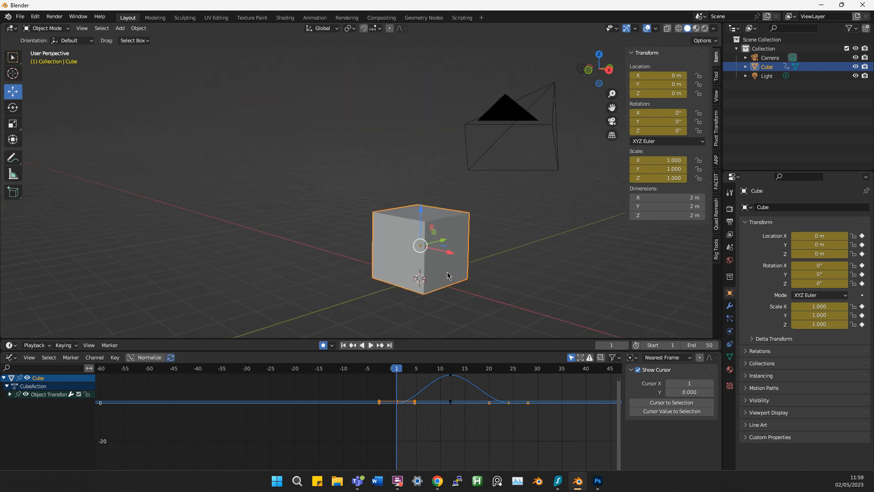
drag(397, 369, 402, 371)
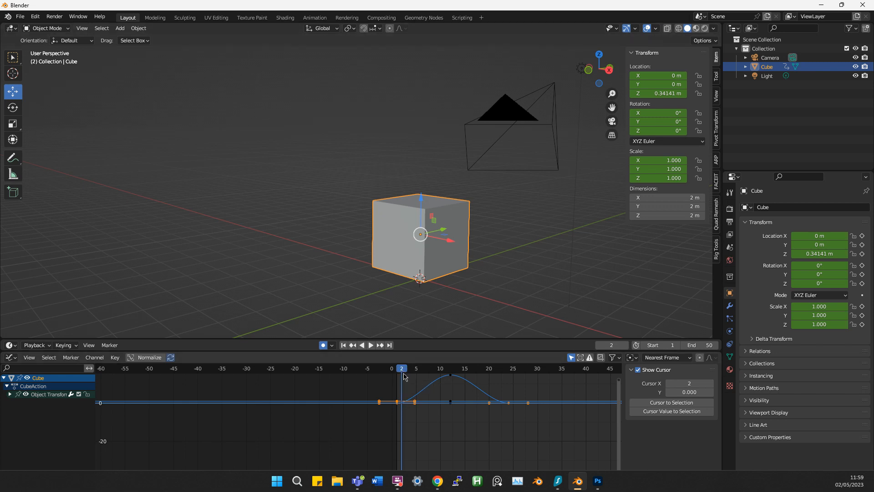
drag(402, 371, 445, 371)
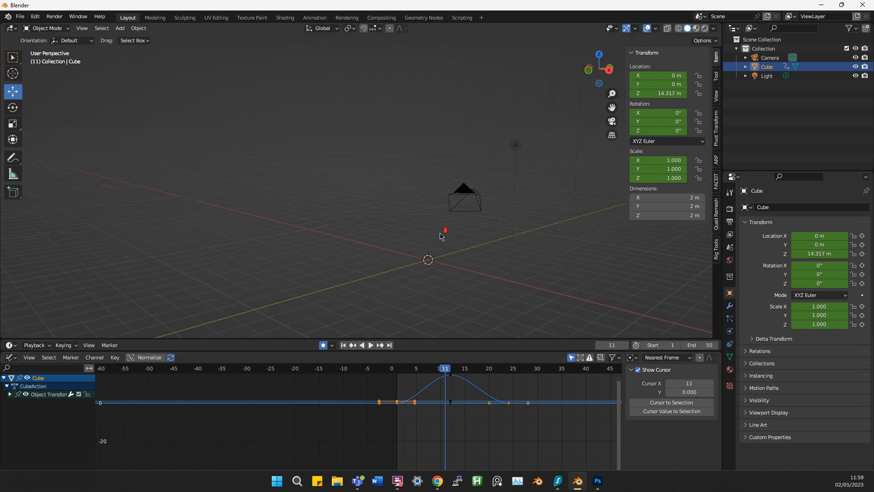
scroll(441, 235, down, 4)
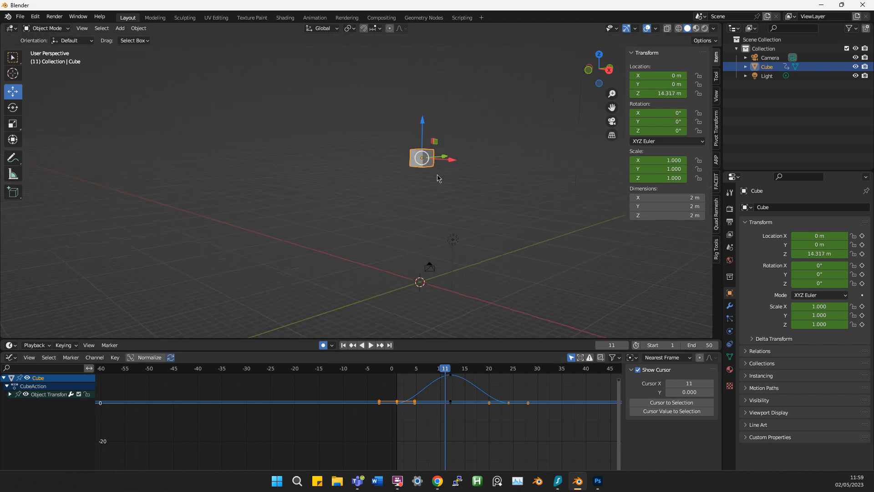
drag(446, 372, 397, 409)
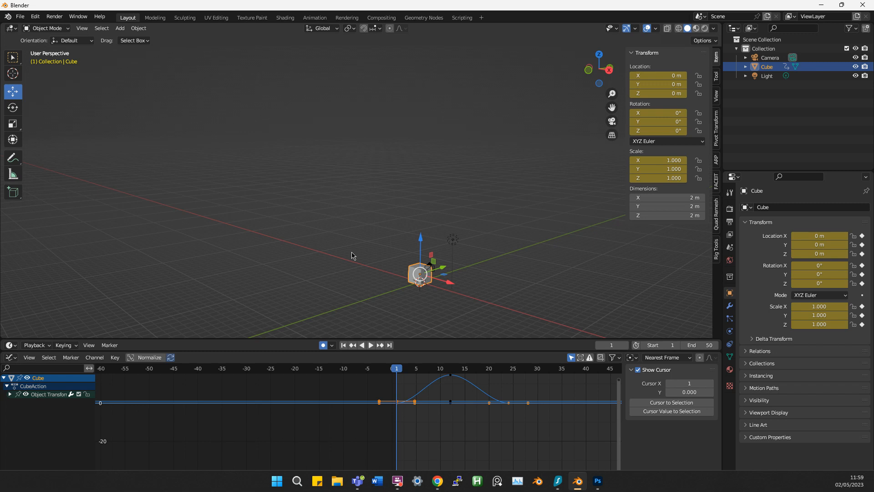
- Expand the cube's Object Transforms channels and hide every curve except Z Location in the Graph Editor
click(9, 394)
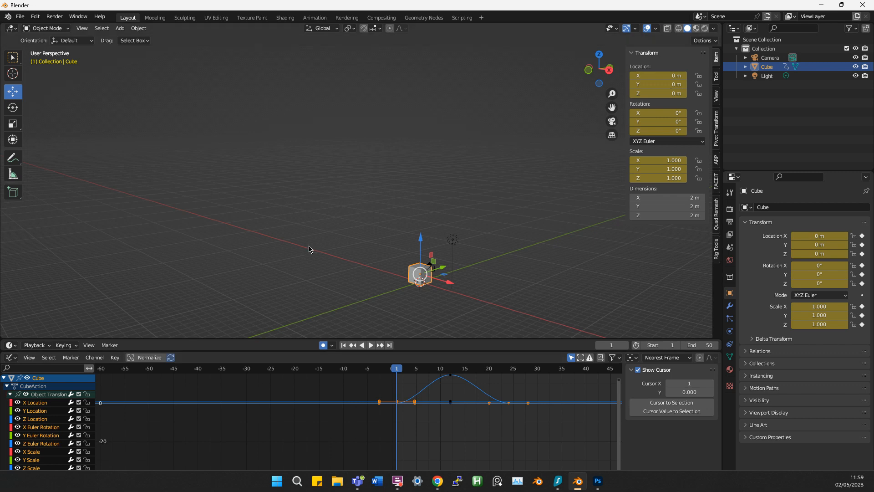
scroll(410, 290, up, 4)
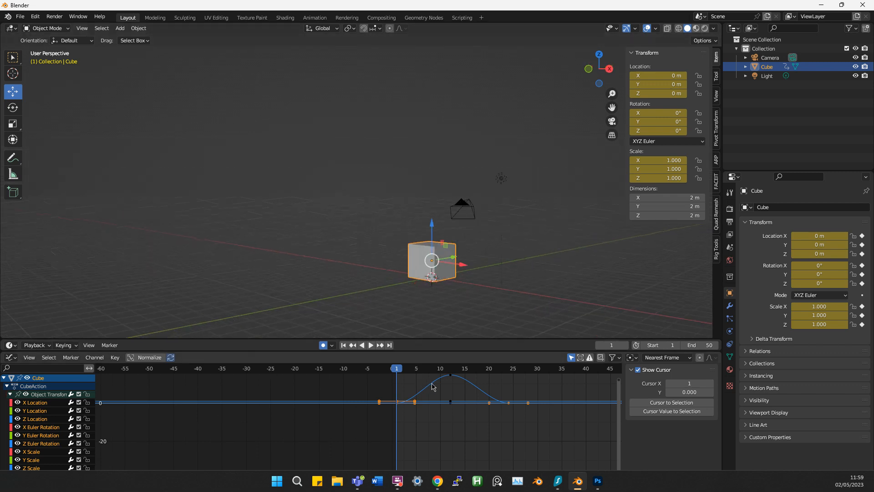
click(452, 376)
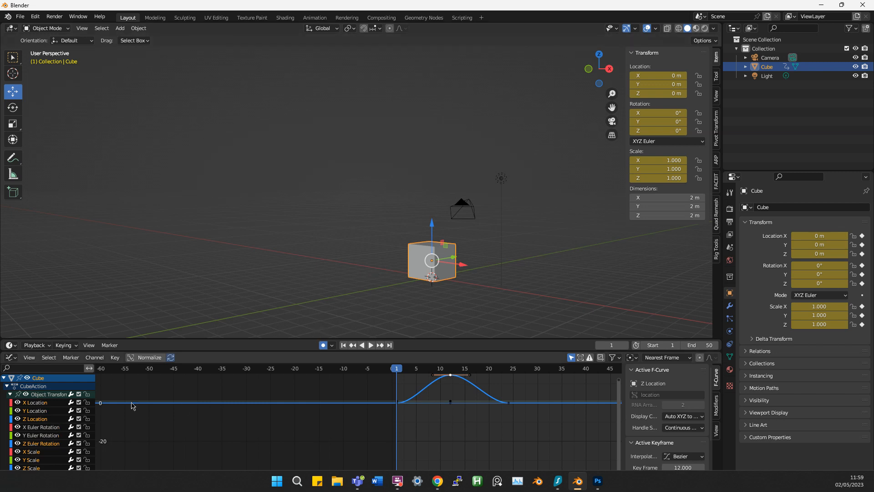
scroll(449, 400, down, 1)
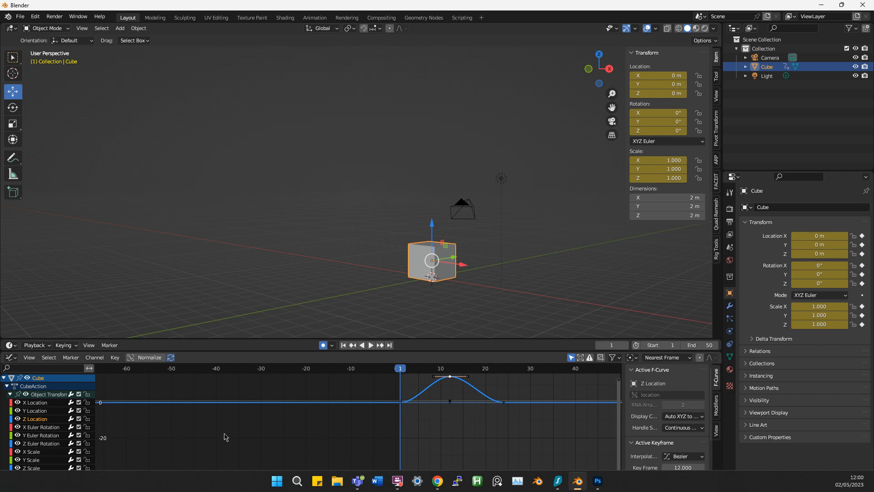
key(shift+h)
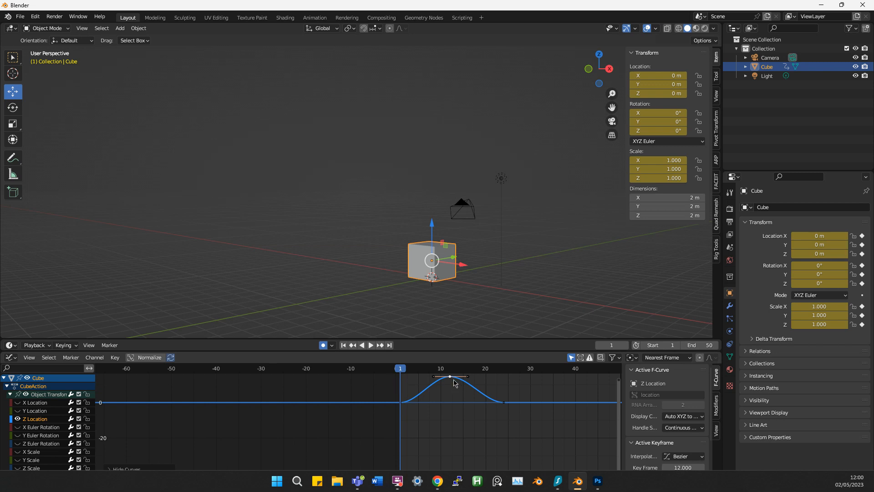
- Lower the Z Location keyframe at frame 12 to about 14.24 m in the Graph Editor
drag(398, 369, 450, 369)
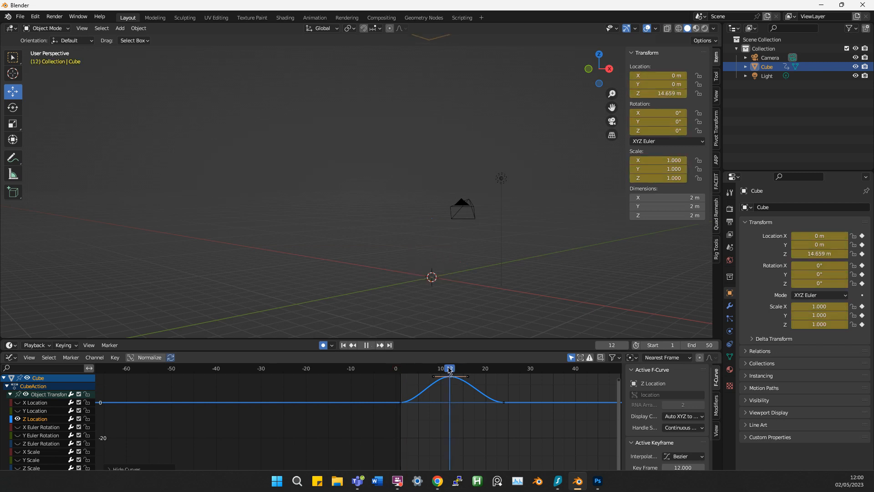
scroll(449, 237, down, 5)
scroll(446, 237, up, 2)
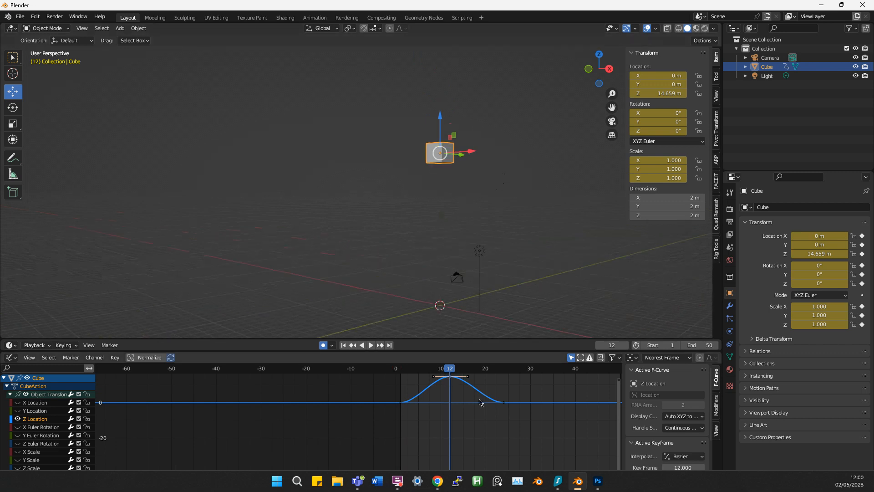
key(Home)
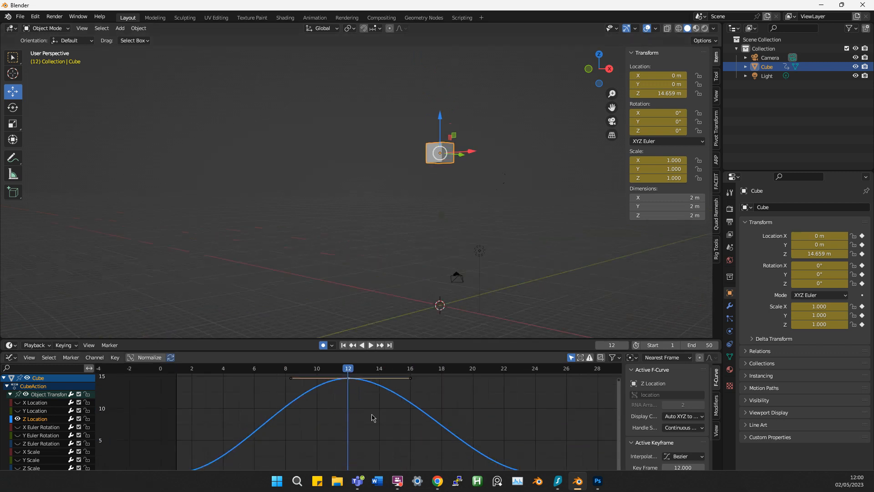
scroll(373, 408, down, 4)
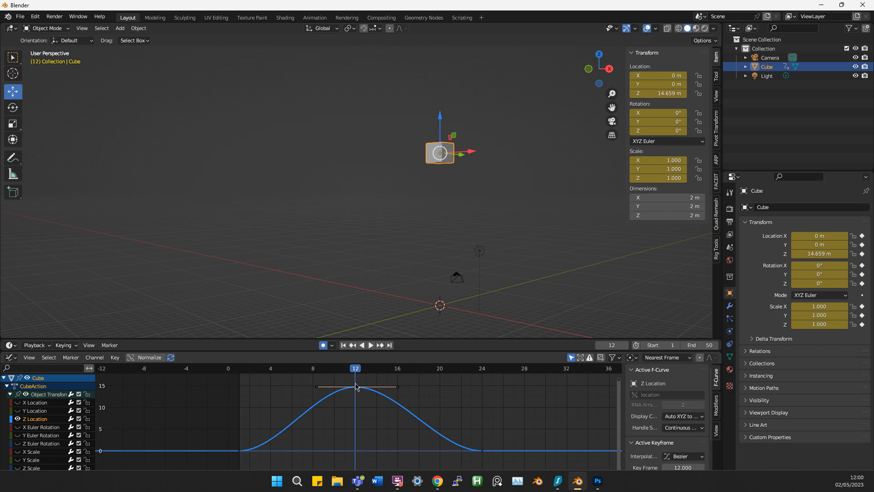
mouse_move(356, 387)
mouse_down()
mouse_move(351, 404)
mouse_move(337, 395)
mouse_move(386, 396)
mouse_move(355, 390)
mouse_up()
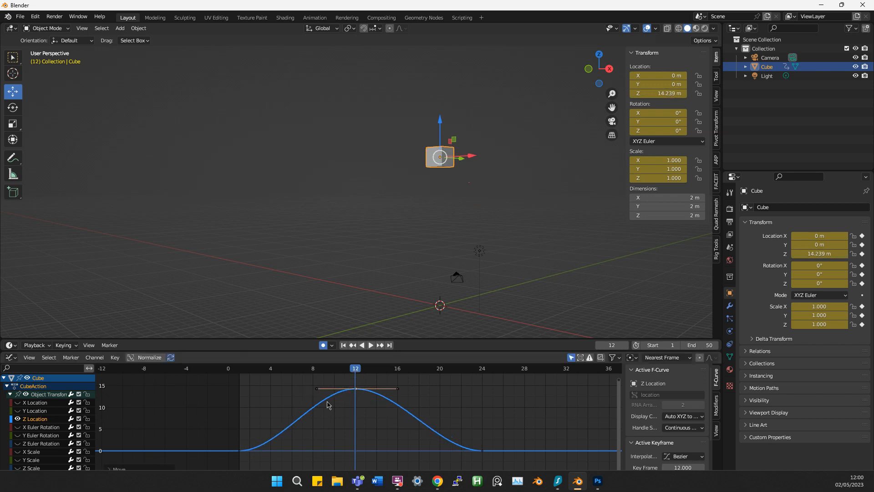
- Try reshaping the Z Location curve with the handles of the frame 12 and frame 1 keyframes, undoing each change
drag(317, 390, 264, 387)
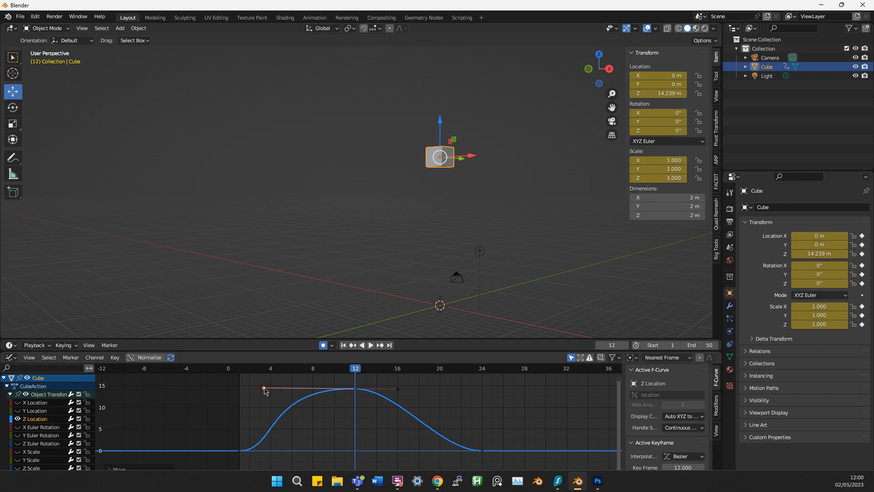
key(ctrl+z)
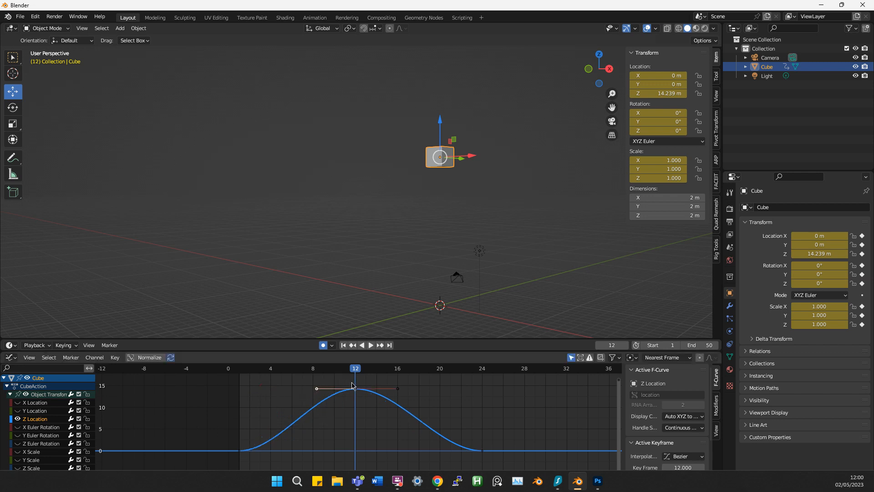
mouse_move(317, 388)
mouse_down()
mouse_move(318, 412)
mouse_move(313, 371)
mouse_move(308, 403)
mouse_move(309, 387)
mouse_move(307, 397)
mouse_up()
key(ctrl+z)
click(239, 451)
drag(277, 451, 259, 423)
key(ctrl+z)
- Set the handle type of the Z Location keyframe at frame 1 to Free
click(244, 442)
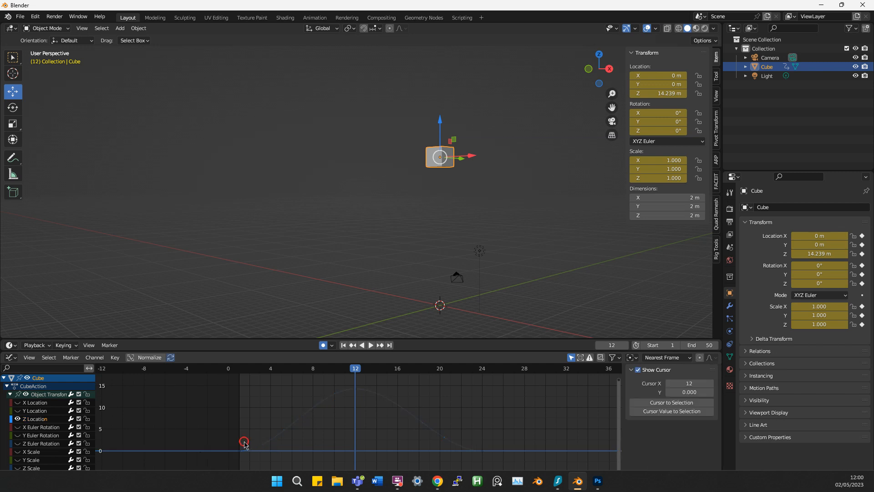
click(239, 451)
click(250, 412)
key(t)
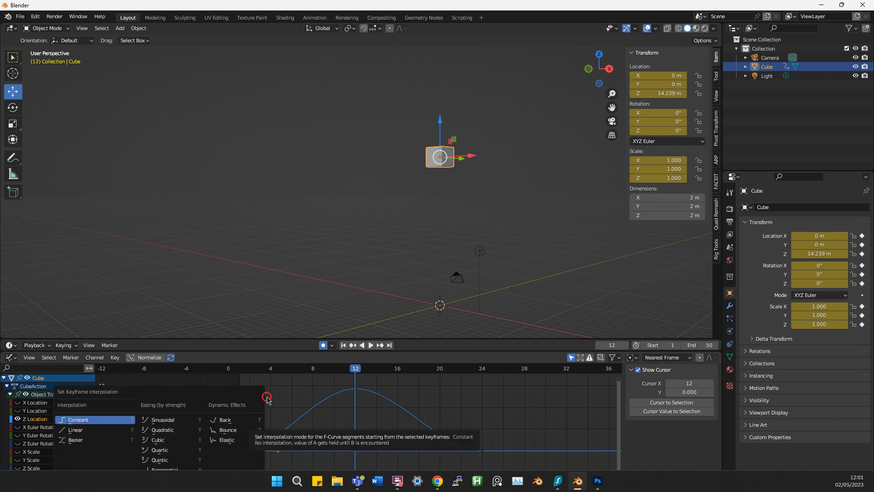
key(Escape)
key(v)
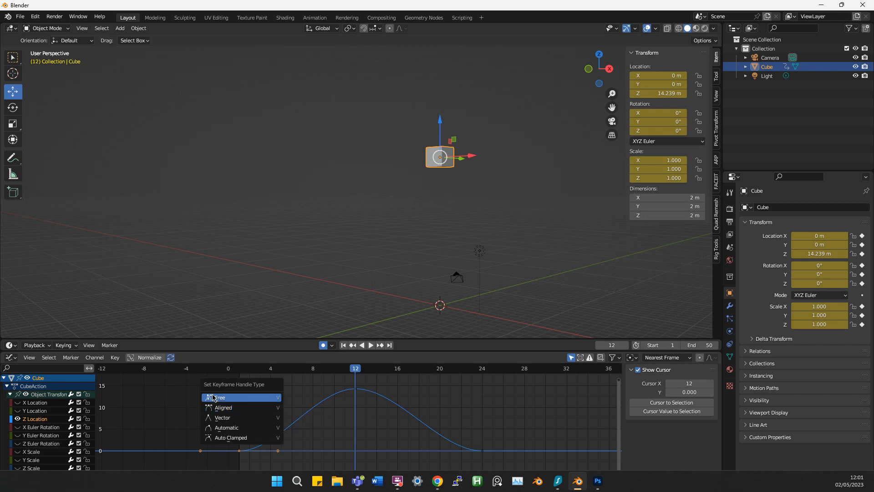
click(242, 398)
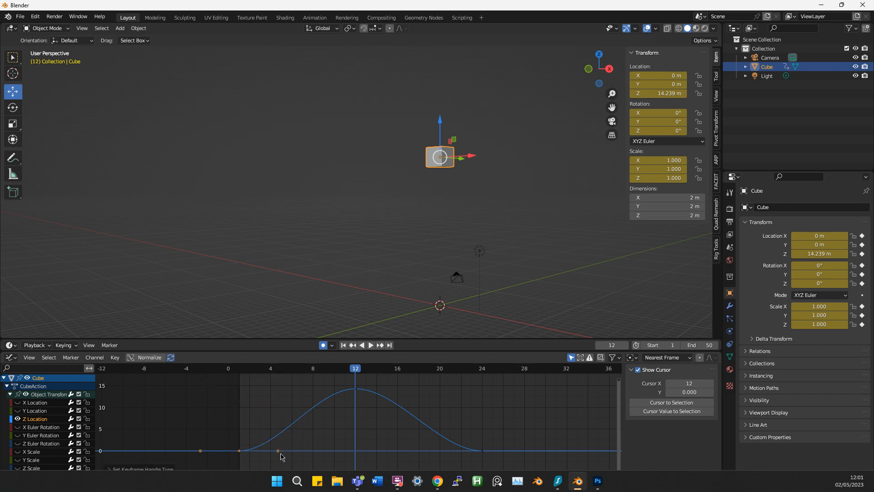
- Pull the frame 1 keyframe's outgoing handle up to about frame 3 at value 15 and preview the faster launch
drag(279, 454, 260, 385)
key(space)
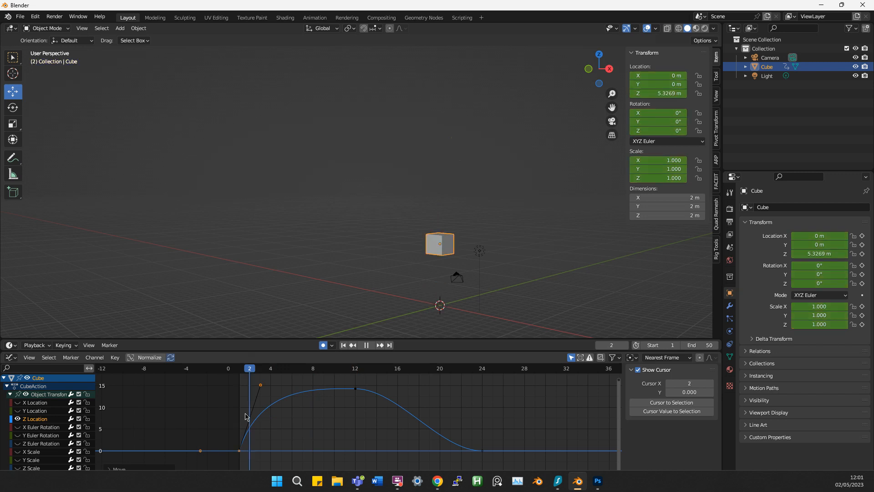
drag(303, 401, 353, 394)
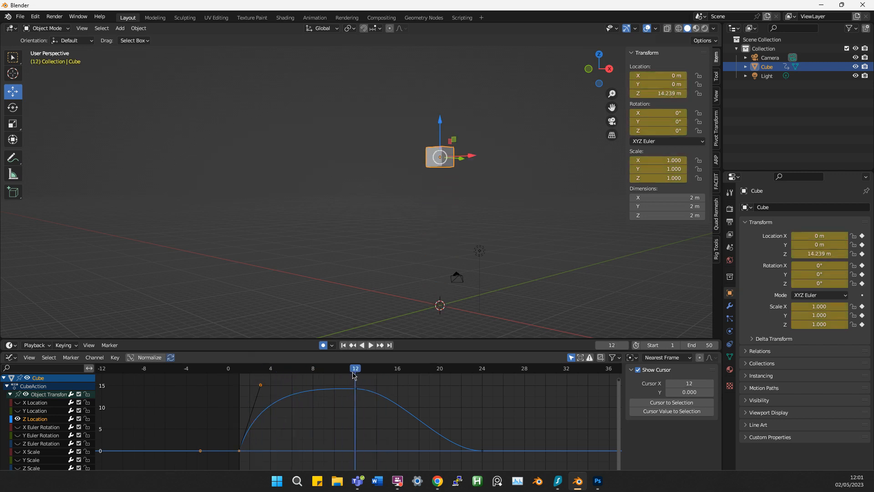
- Set the handle type of the Z Location keyframe at frame 24 to Free
click(481, 450)
click(113, 359)
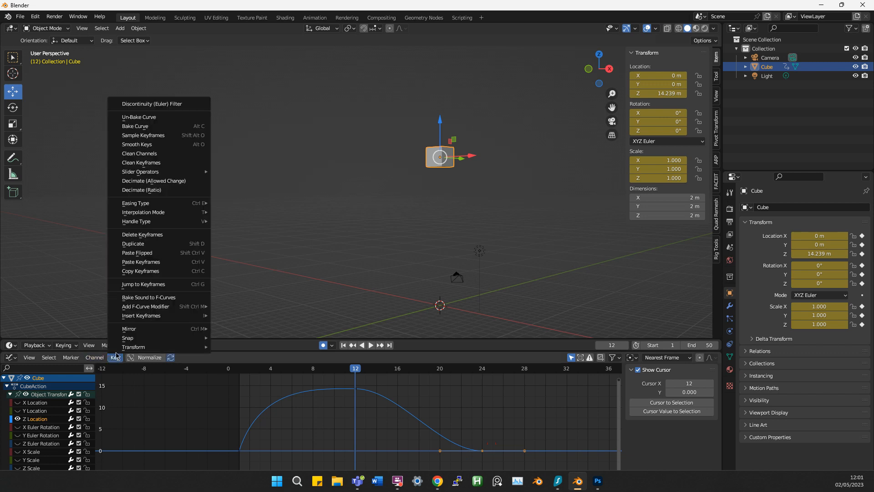
mouse_move(145, 222)
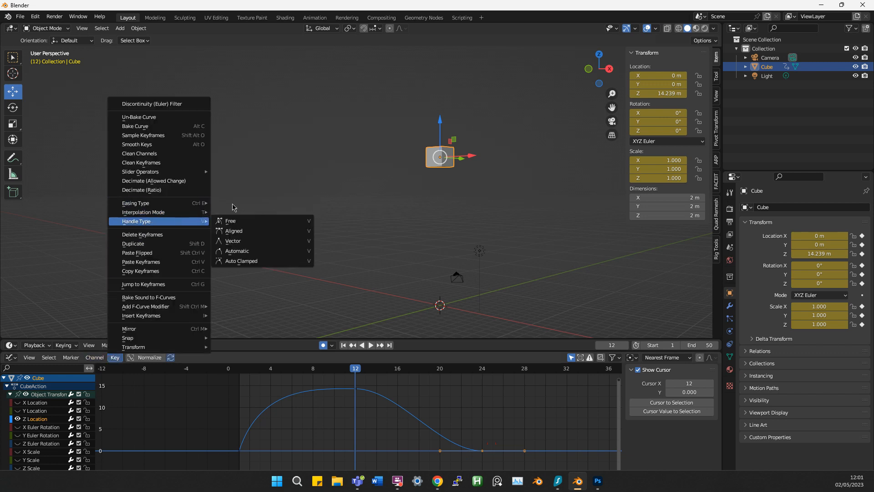
click(289, 225)
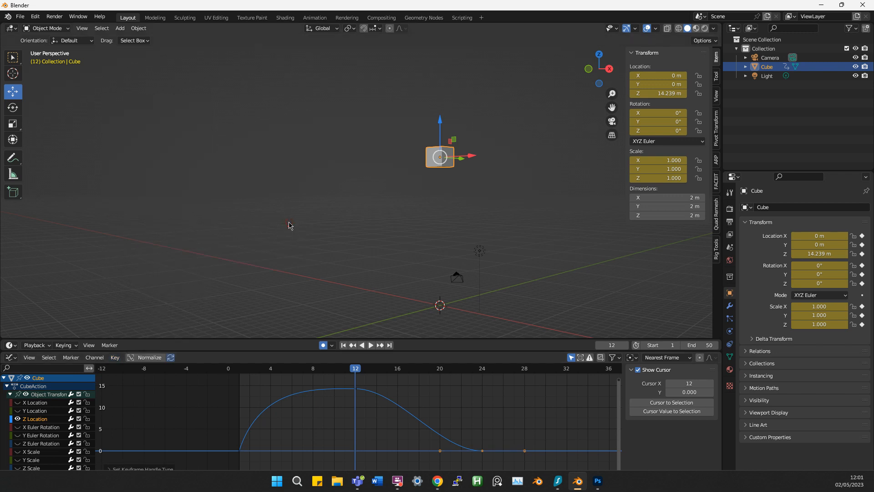
- Raise the frame 24 keyframe's incoming handle to about frame 22 at value 11 and play the animation from the start
drag(439, 450, 458, 400)
drag(358, 368, 242, 401)
key(space)
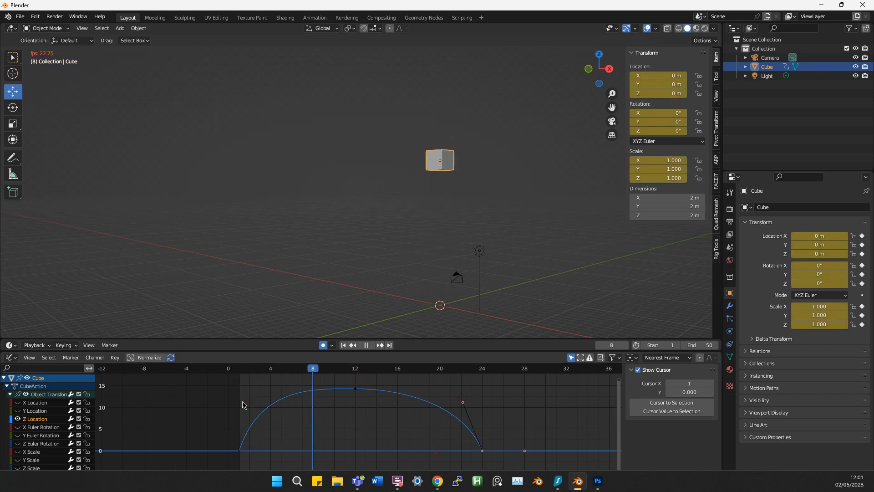